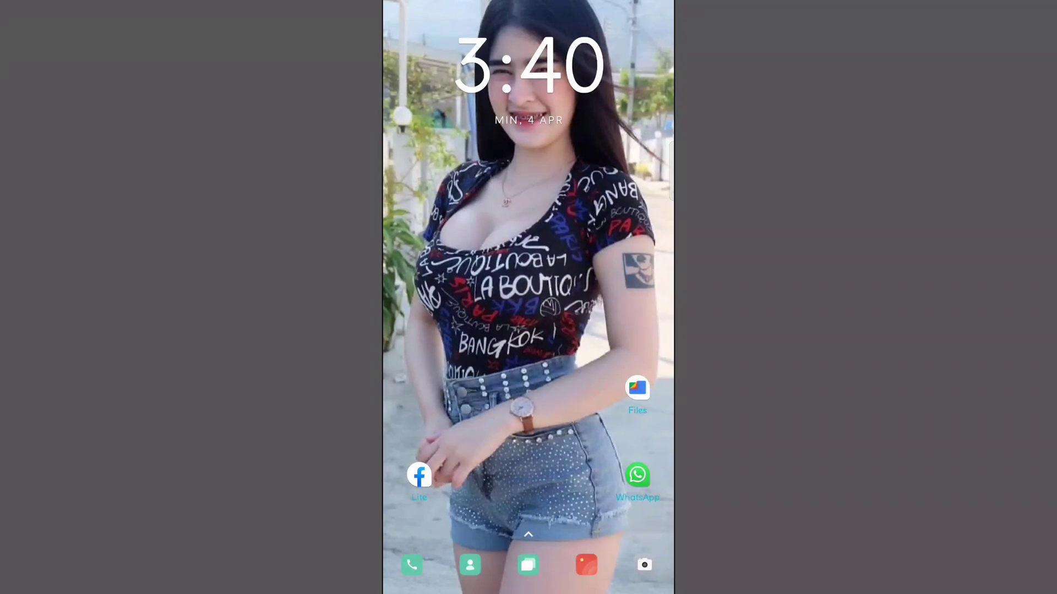
- Swipe up to the app drawer and launch CapCut
drag(528, 534, 528, 247)
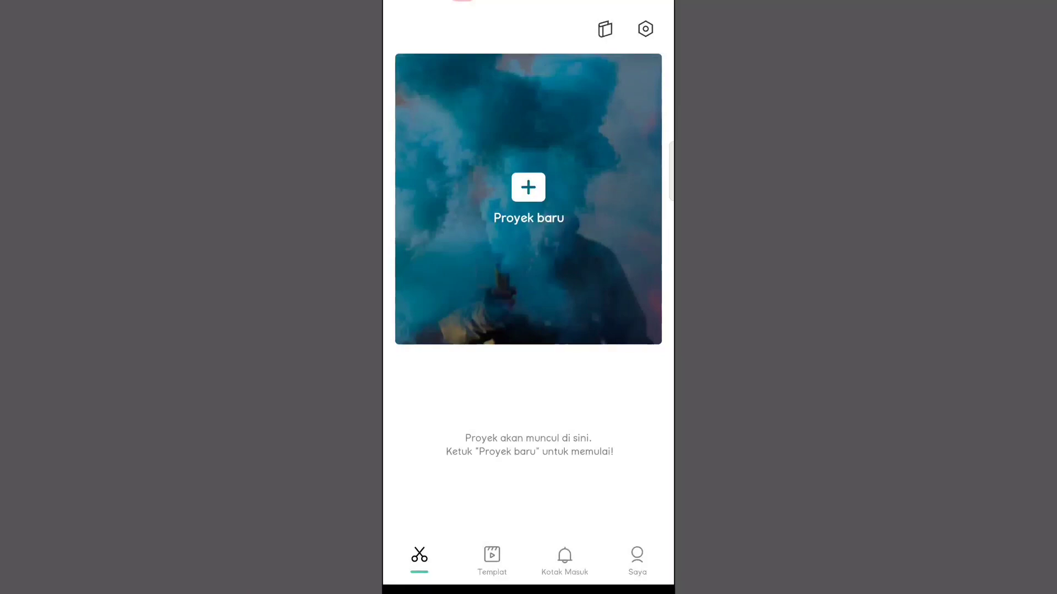
- Start a new project from the solid green photo
click(527, 188)
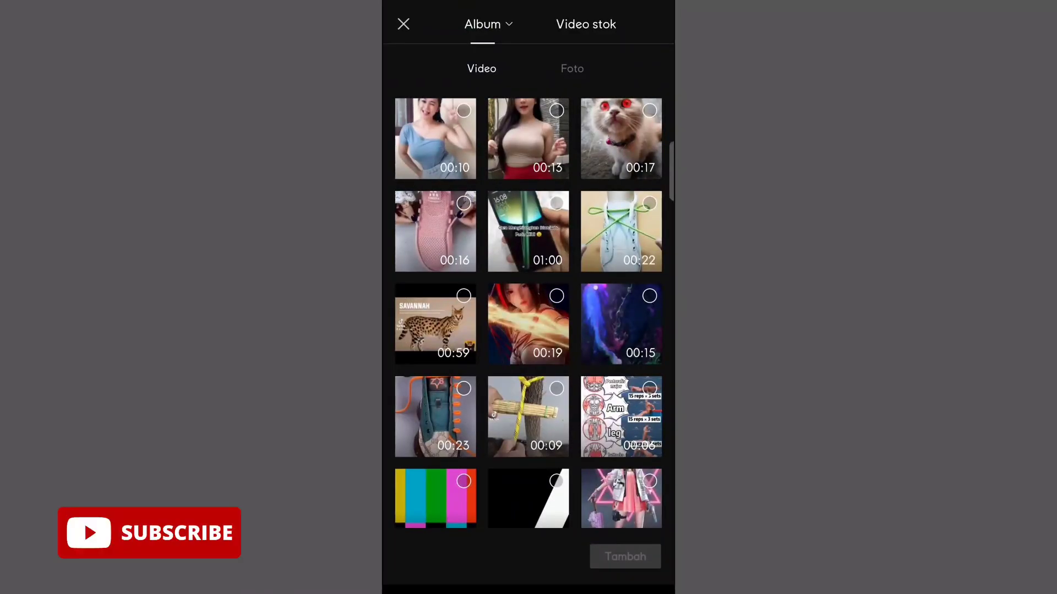
click(572, 68)
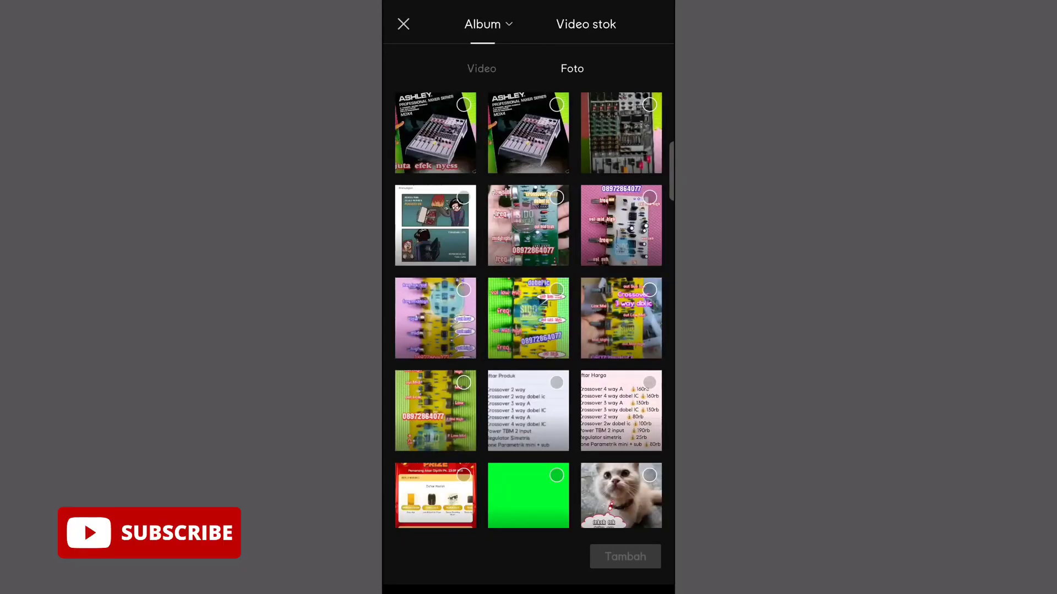
scroll(528, 310, down, 1)
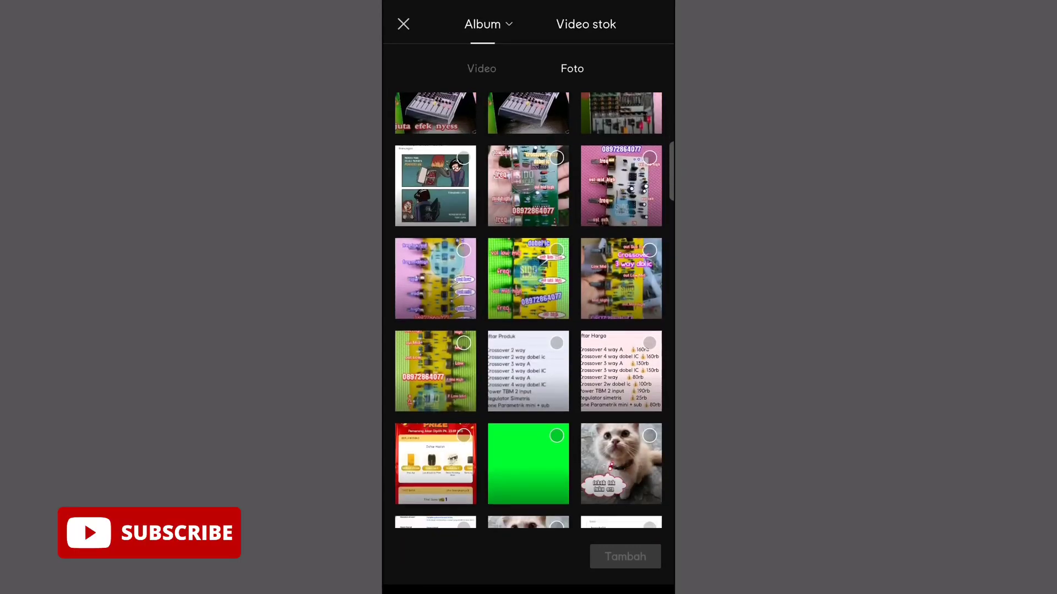
click(528, 448)
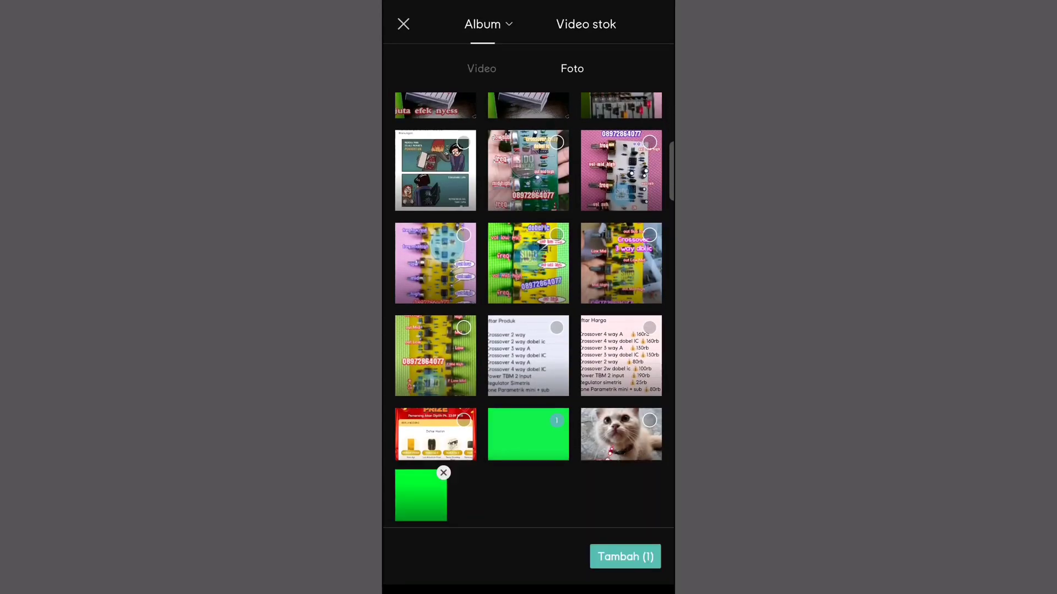
click(625, 556)
- Delete the automatic ending clip and stretch the green clip from 3 to about 10 seconds
drag(605, 426, 520, 426)
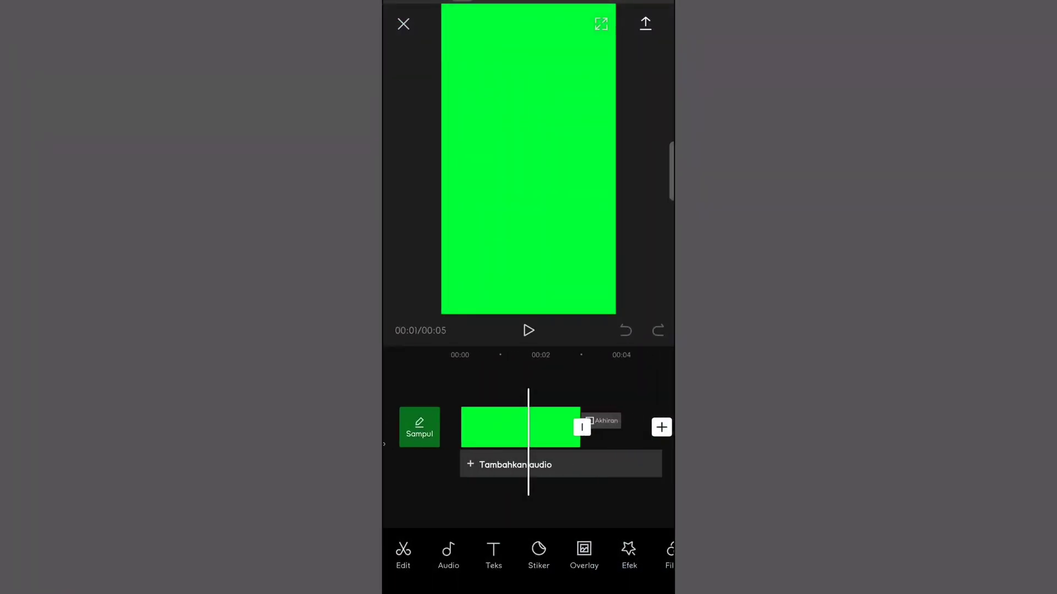
click(577, 428)
click(628, 549)
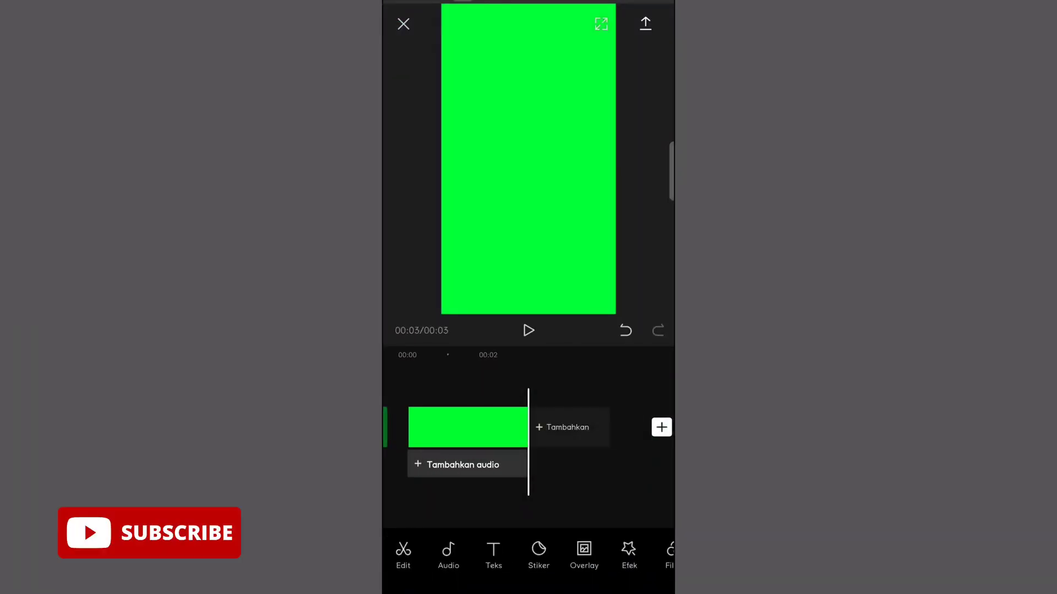
click(467, 427)
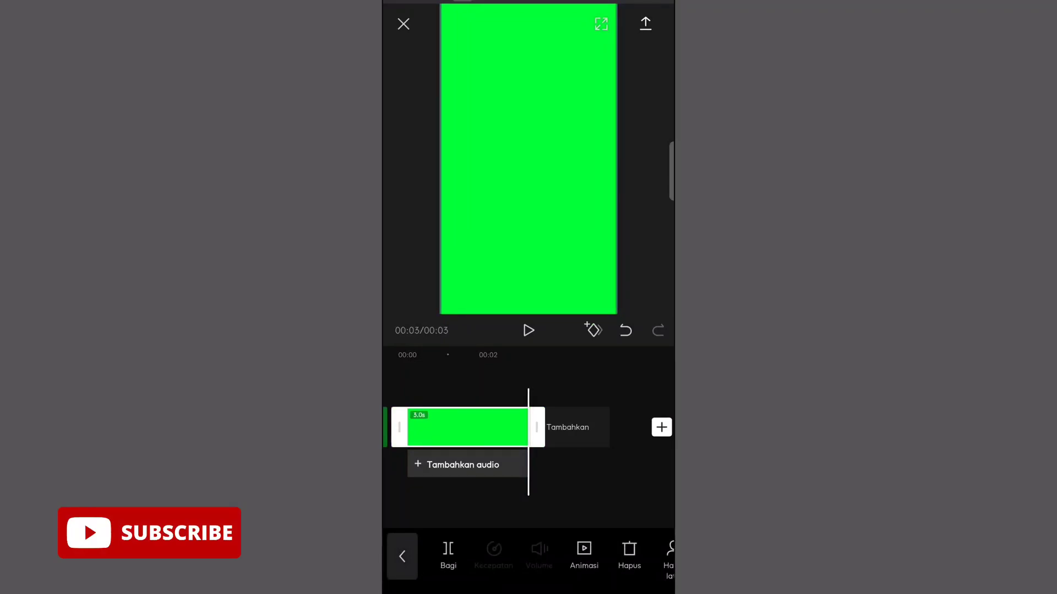
drag(562, 427, 661, 427)
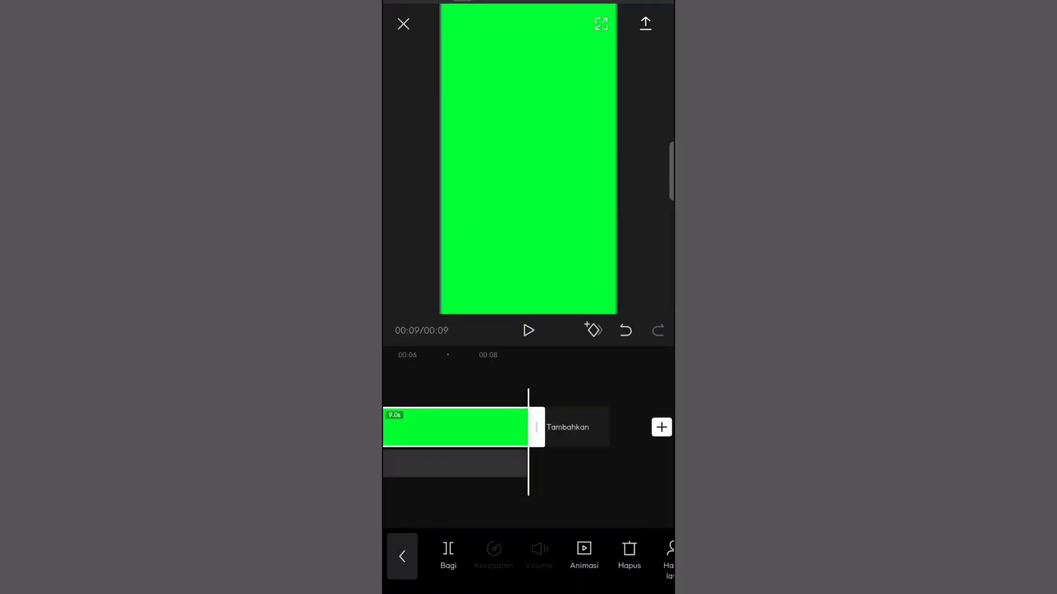
drag(537, 427, 556, 427)
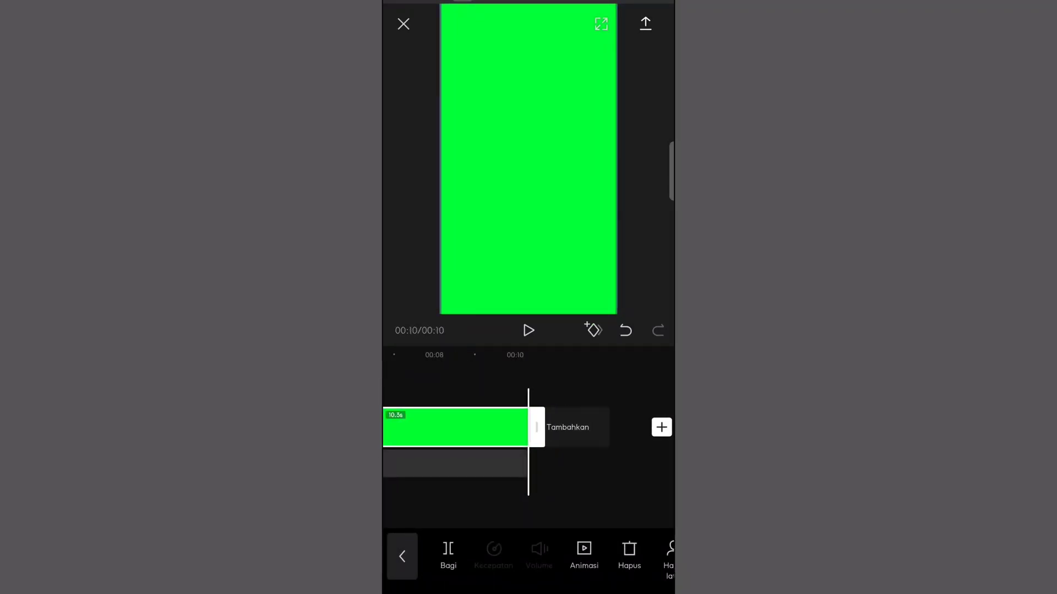
scroll(529, 428, left, 10)
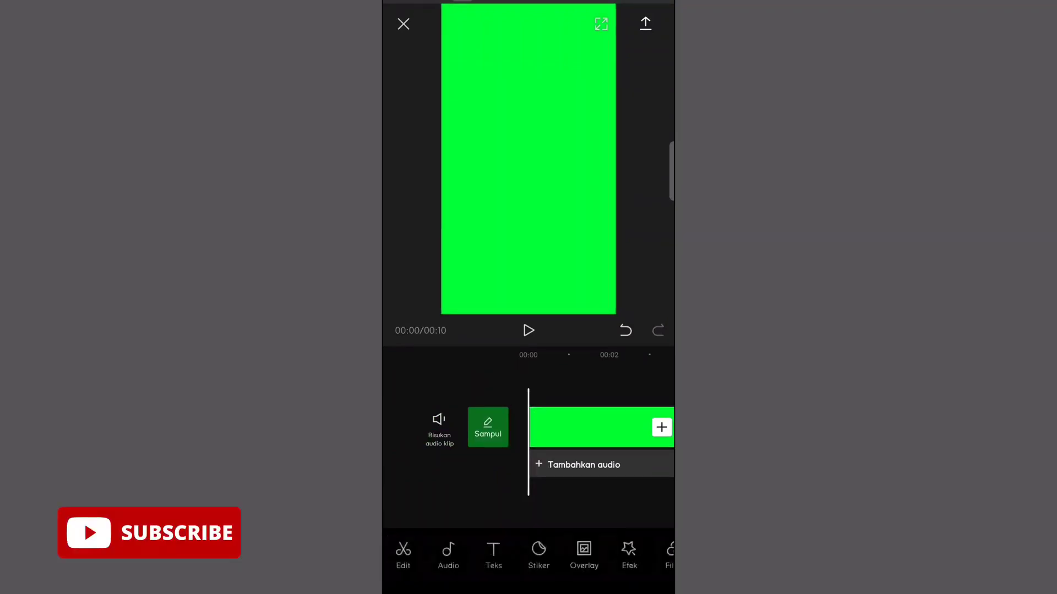
click(401, 557)
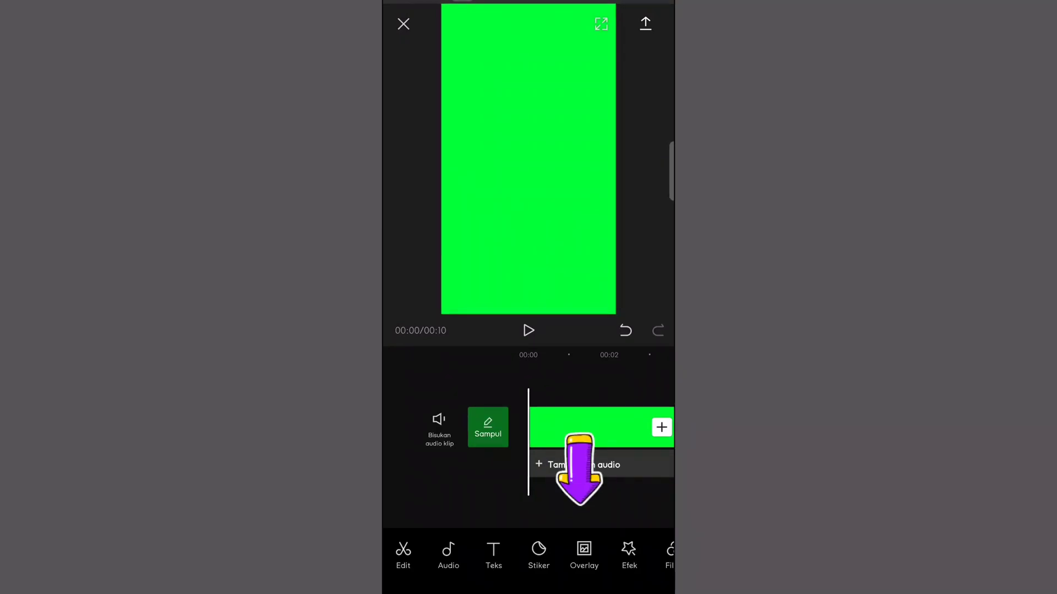
- Add the 00:13 dancing woman video as an overlay on the green clip
click(584, 553)
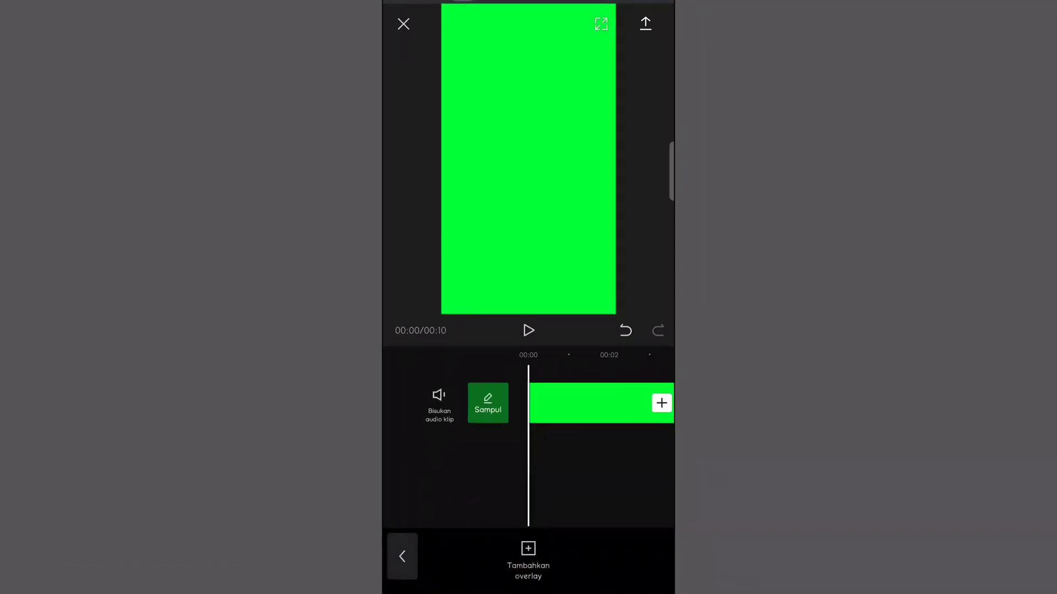
click(528, 553)
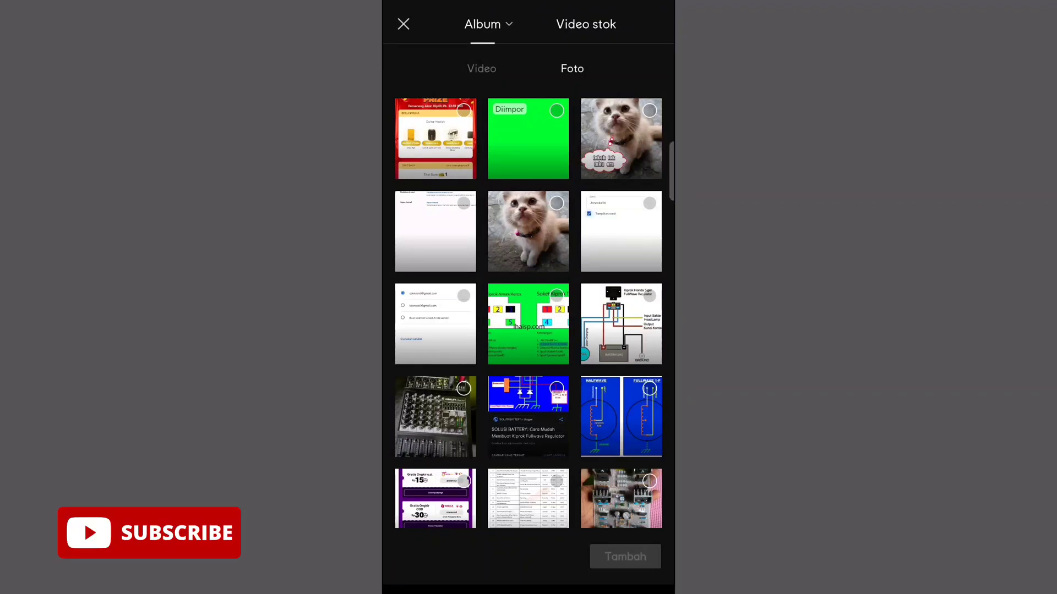
click(482, 68)
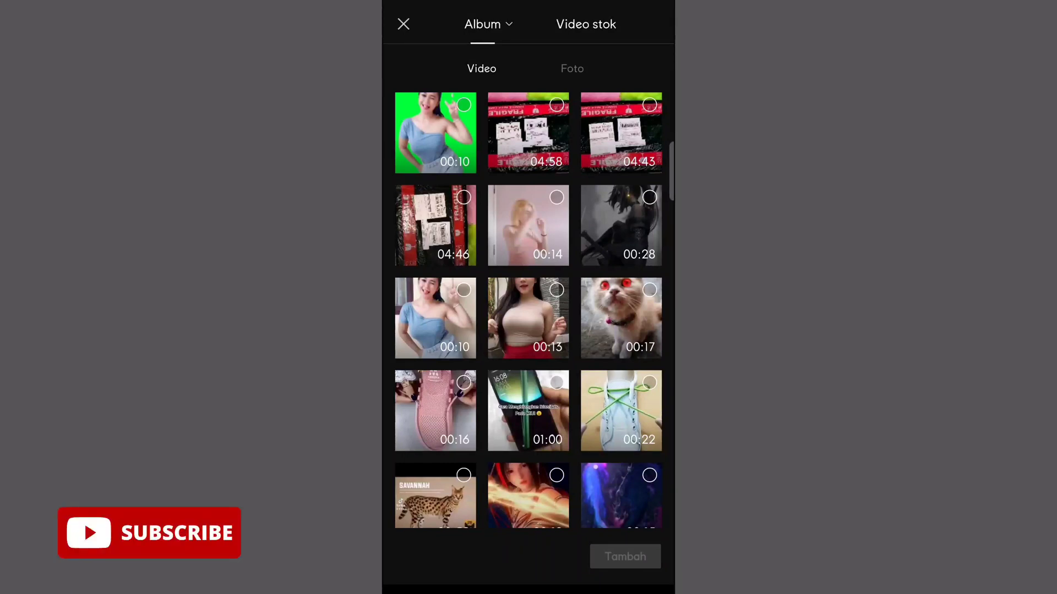
click(556, 290)
click(625, 557)
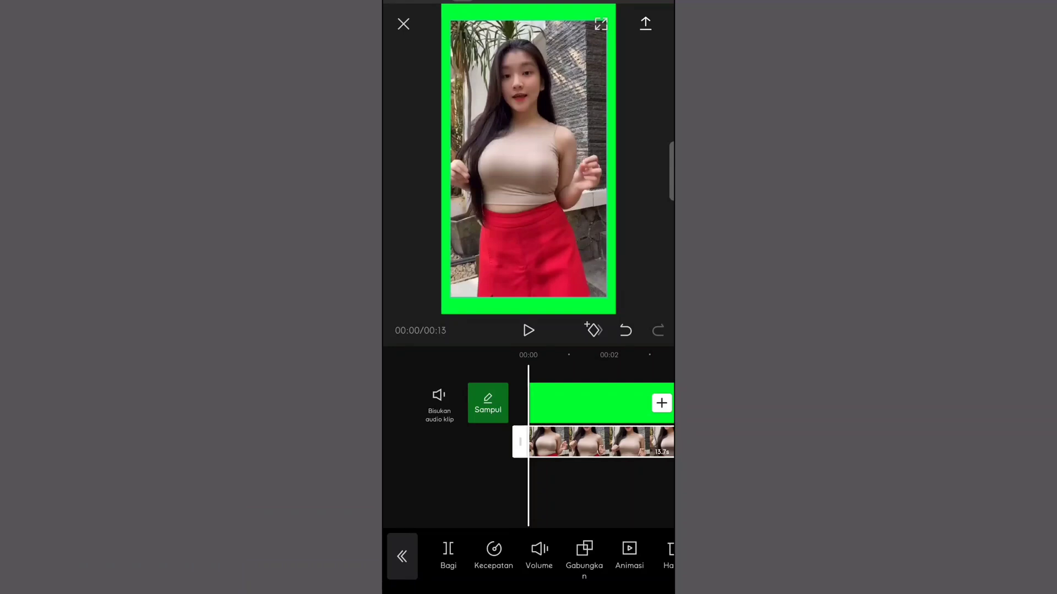
- Scale the overlay to fill the frame and end the green clip with it at about 13.7 s
drag(550, 193, 594, 248)
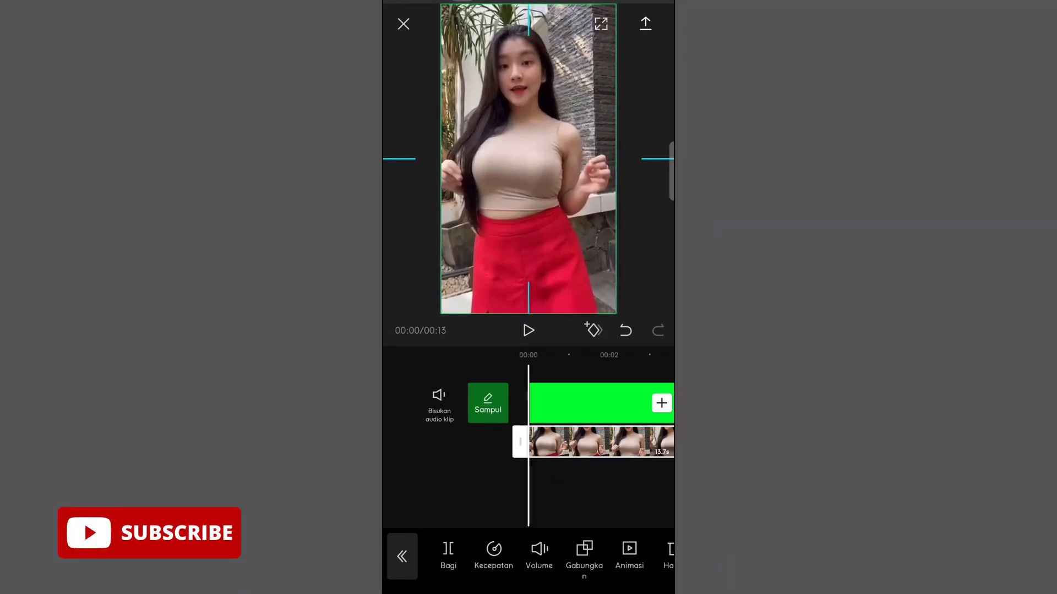
drag(595, 248, 600, 253)
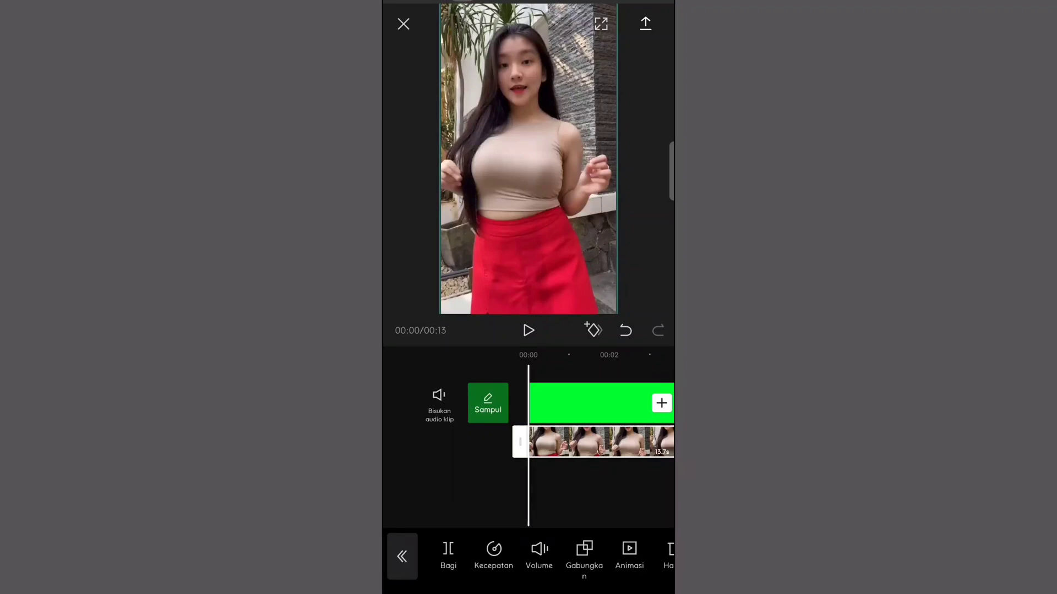
scroll(529, 441, right, 10)
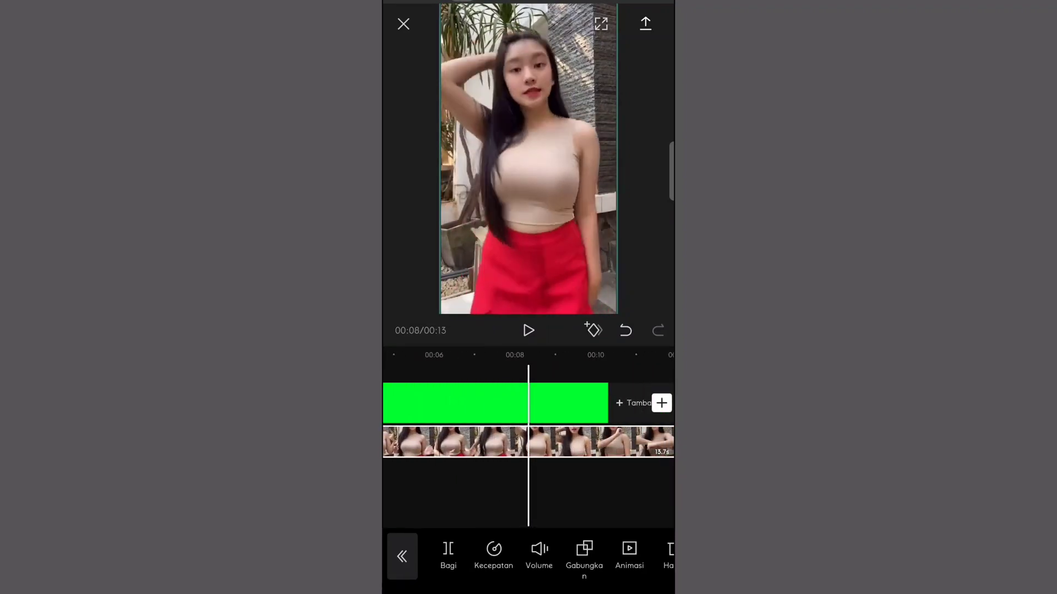
scroll(529, 440, right, 3)
scroll(528, 441, right, 2)
click(456, 403)
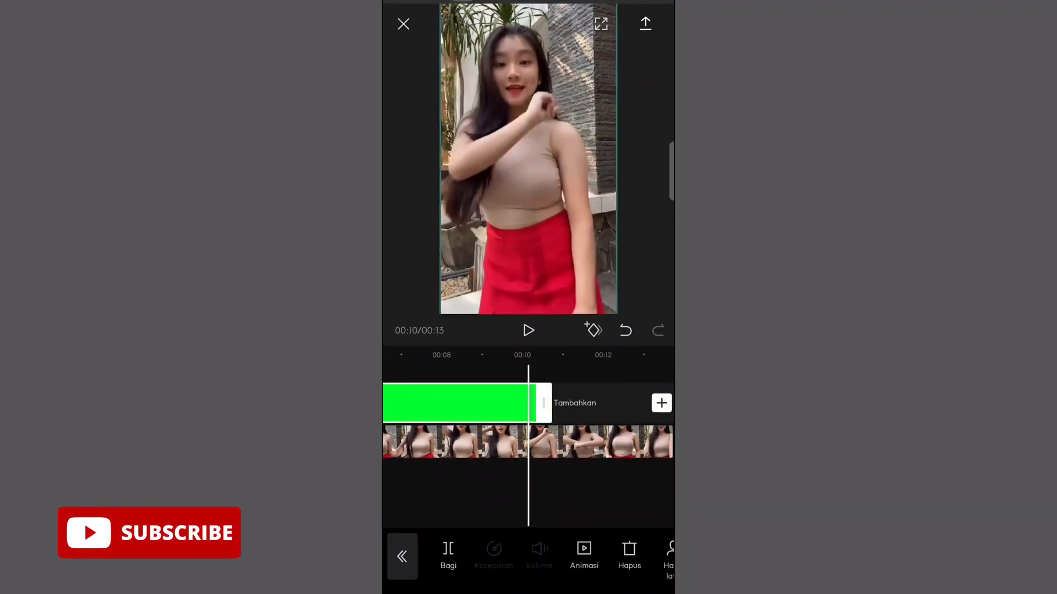
scroll(529, 440, right, 2)
mouse_move(537, 403)
mouse_down()
mouse_move(598, 403)
mouse_move(588, 402)
mouse_up()
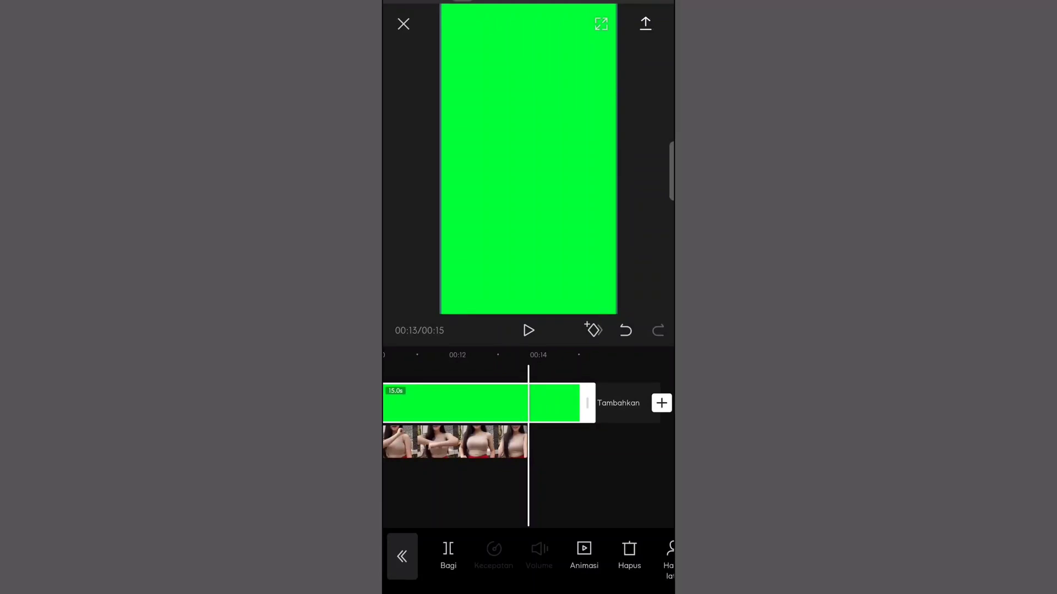
drag(588, 403, 536, 403)
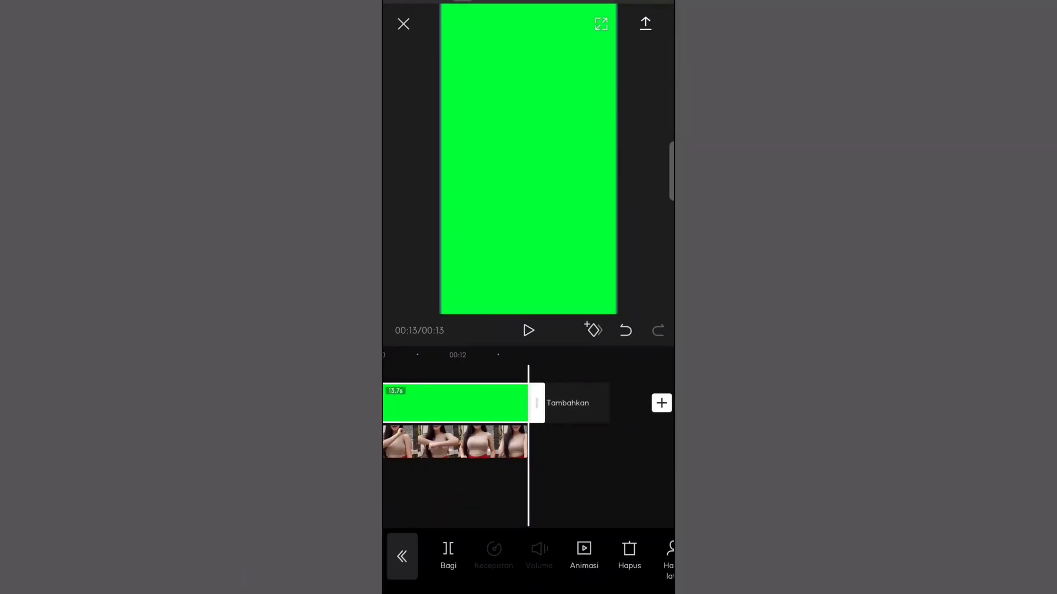
scroll(529, 419, left, 3)
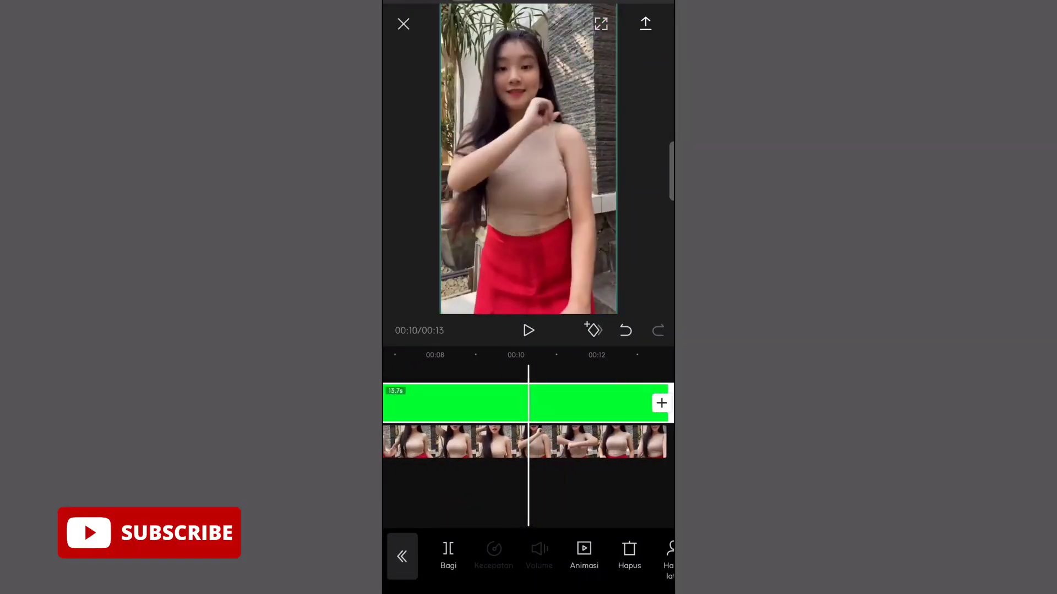
- Scroll back along the timeline and select the dancing video clip rather than the green layer
scroll(529, 418, left, 5)
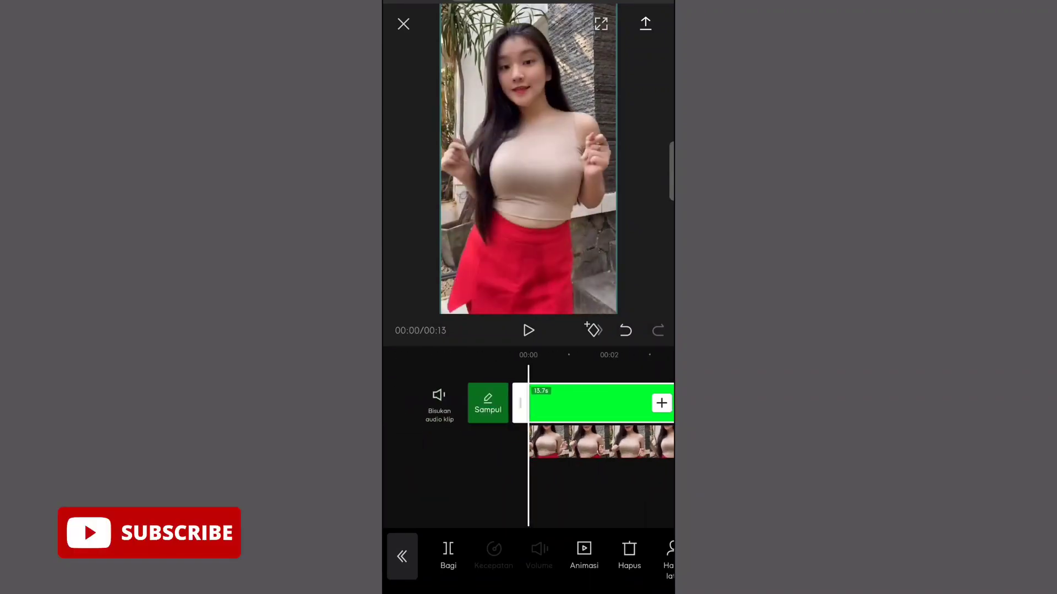
scroll(528, 556, right, 3)
scroll(528, 556, right, 3)
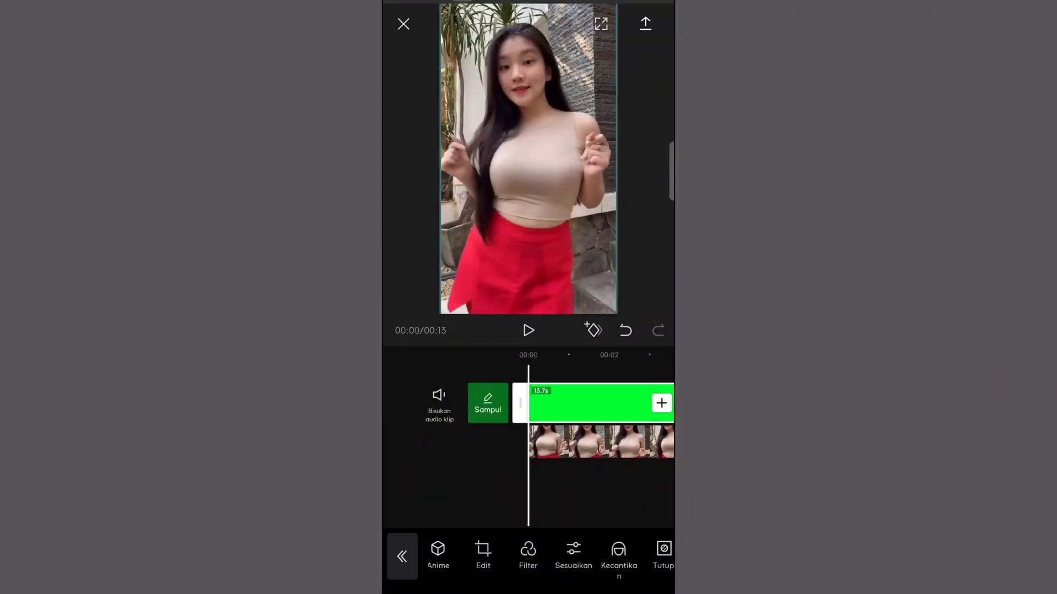
scroll(528, 556, left, 3)
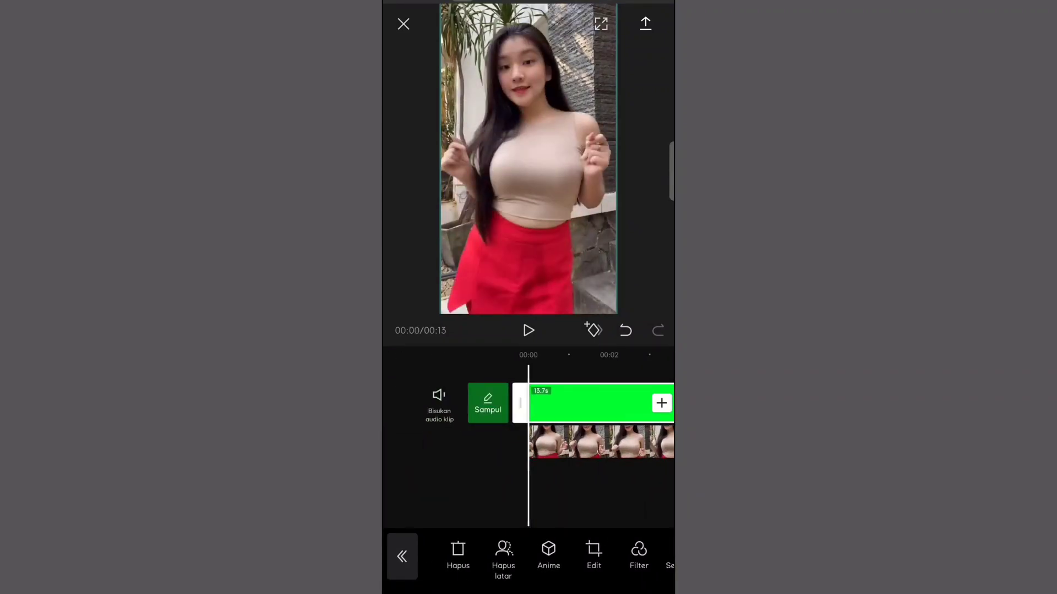
scroll(528, 555, left, 3)
scroll(529, 555, right, 2)
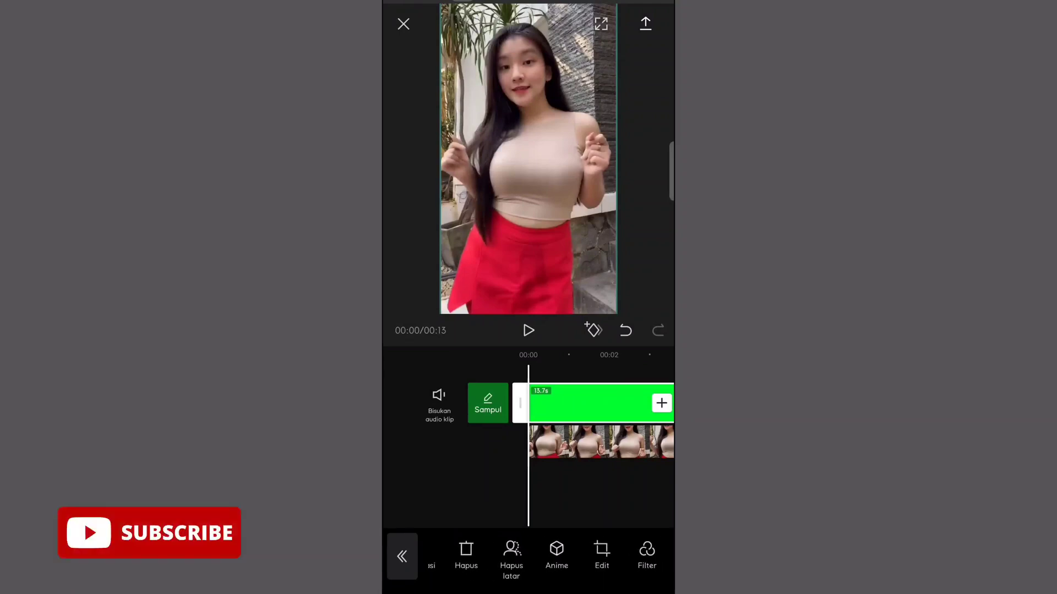
click(600, 442)
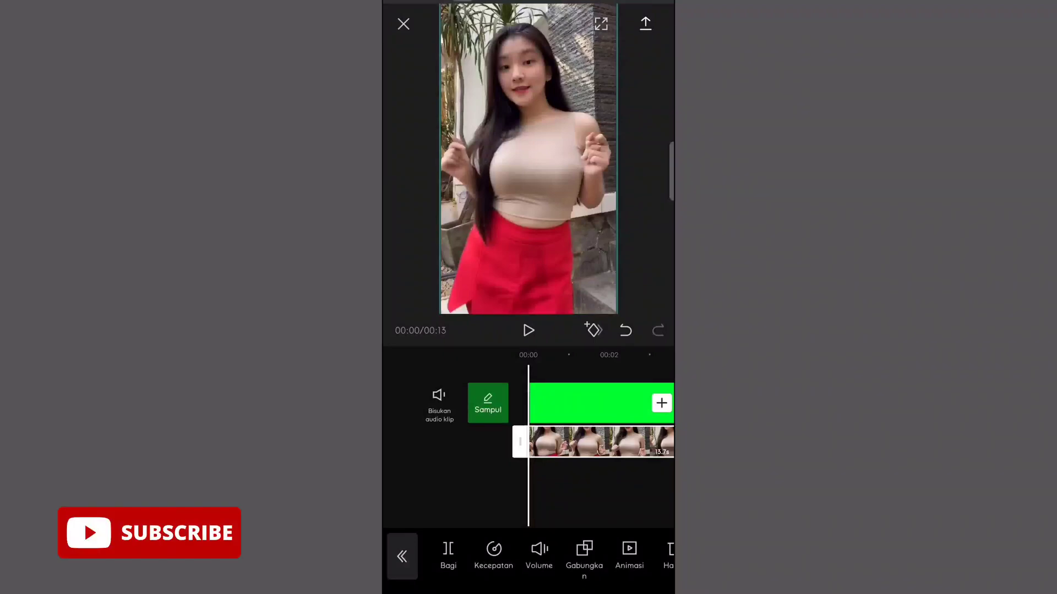
scroll(528, 556, right, 3)
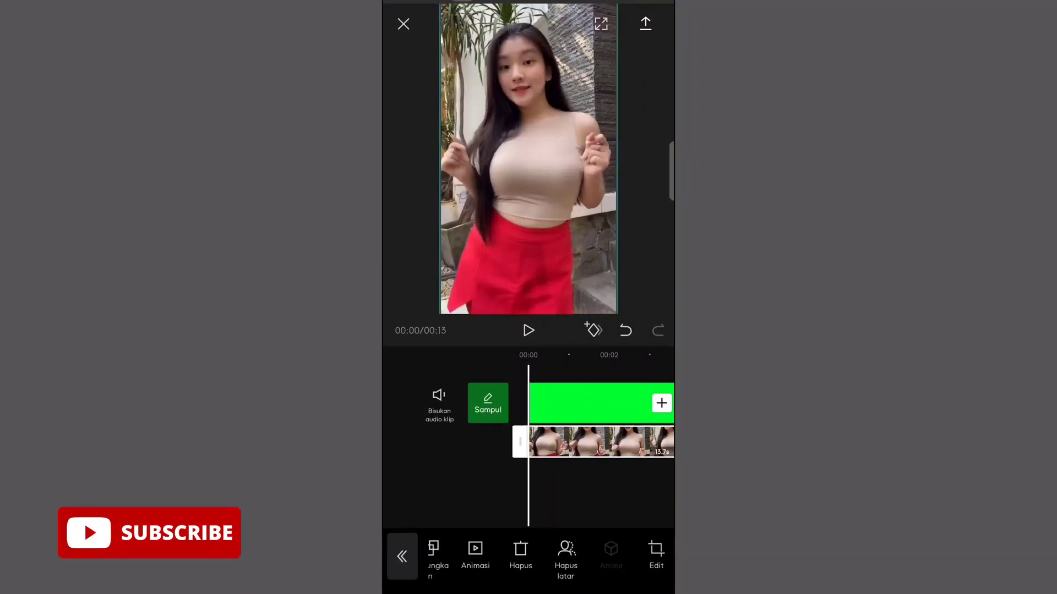
- Apply Hapus latar to remove the dancer's original background
click(565, 555)
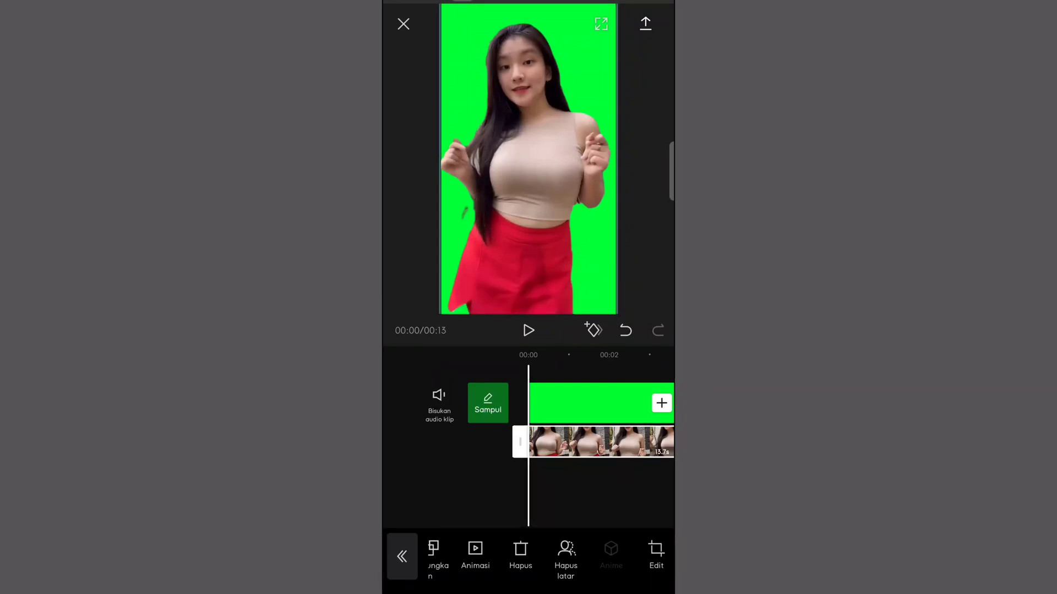
- Set and save the project cover as a frame of the dancer on green
scroll(528, 440, right, 5)
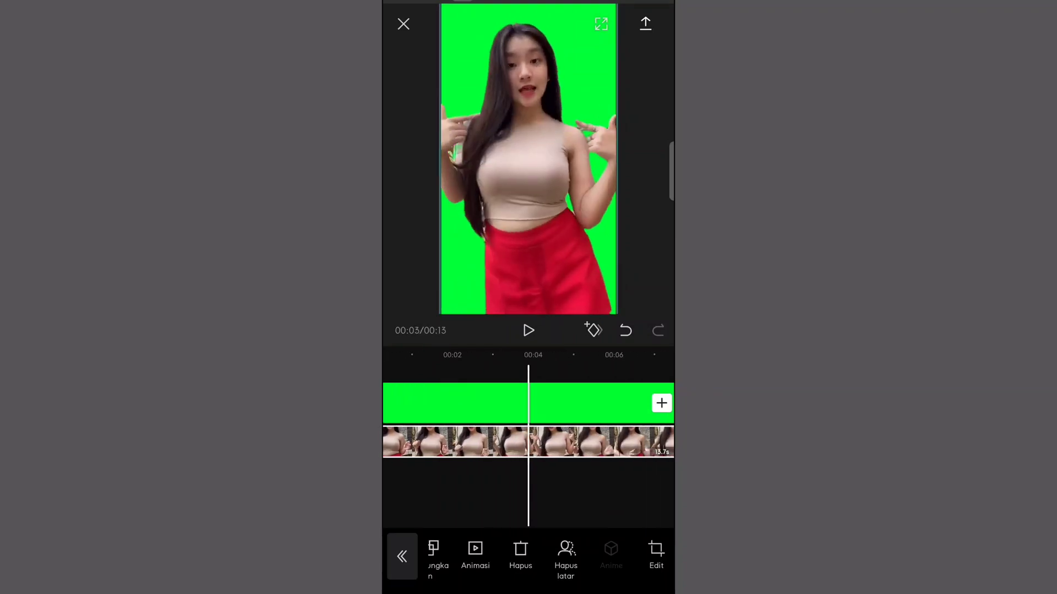
scroll(529, 441, right, 5)
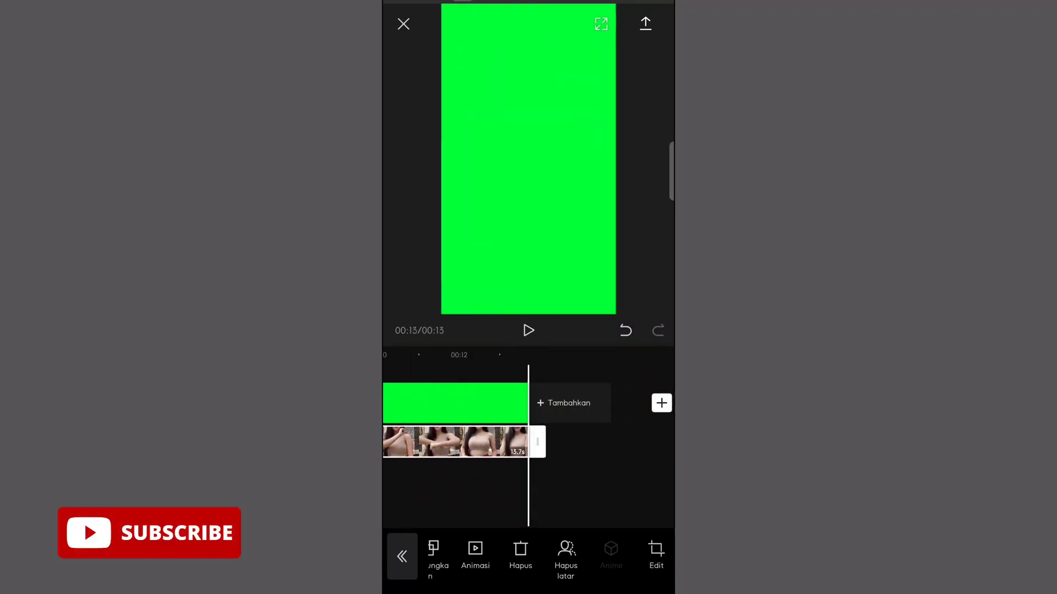
scroll(528, 440, left, 10)
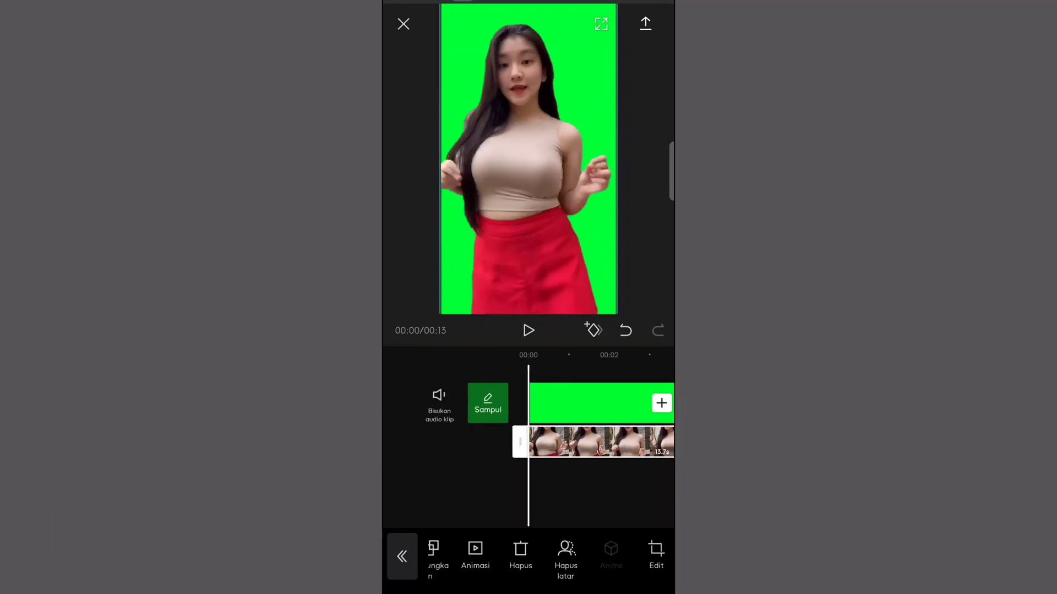
click(488, 403)
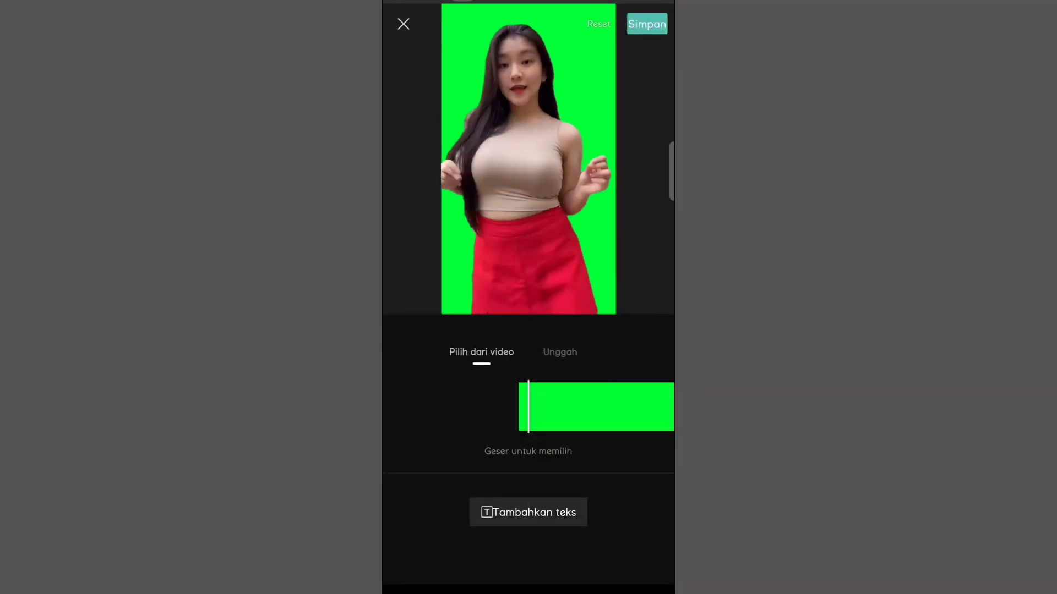
click(647, 24)
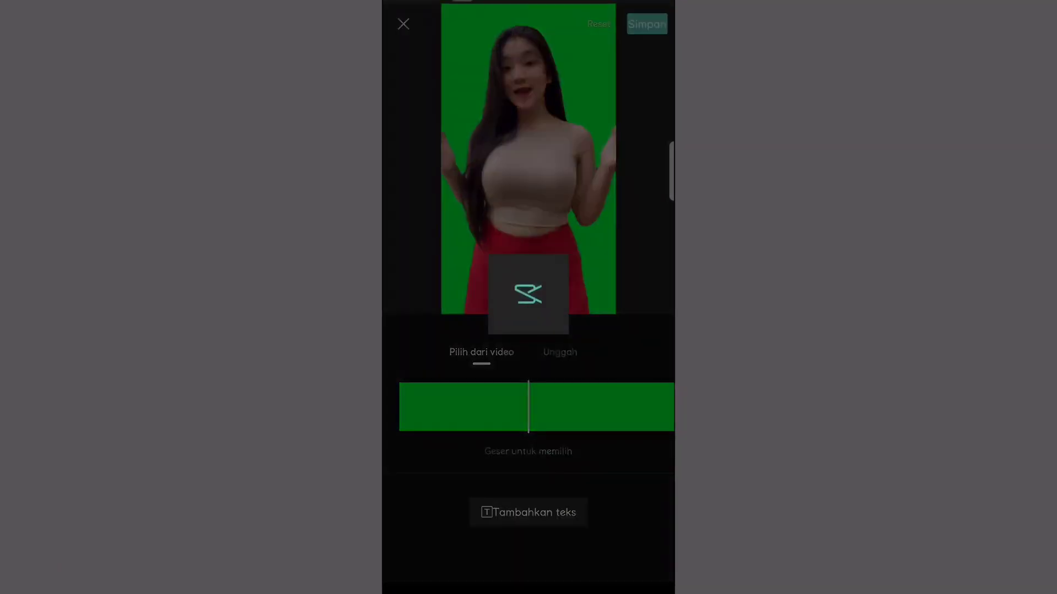
- Review the timeline, then bring up the export settings (1080p, 30 fps)
scroll(529, 441, right, 3)
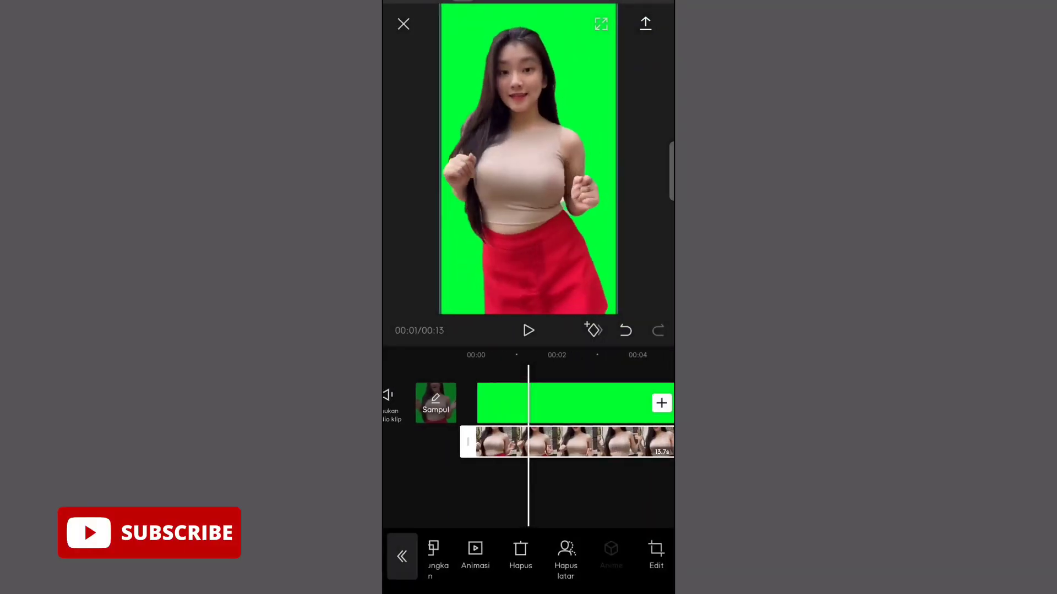
scroll(529, 440, right, 3)
scroll(529, 440, right, 3)
scroll(529, 440, right, 3)
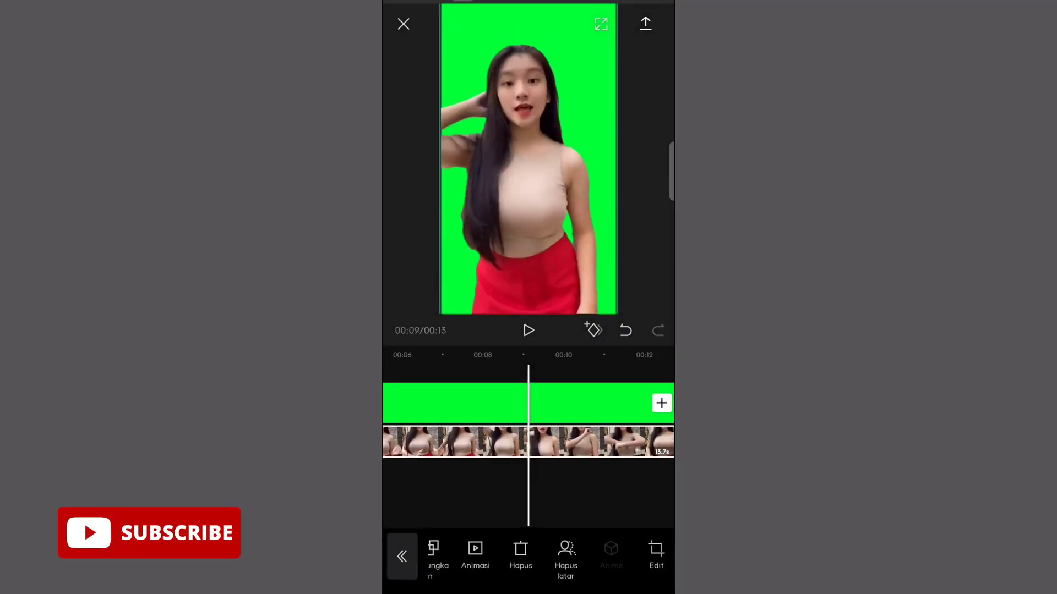
scroll(528, 440, right, 2)
scroll(528, 440, right, 3)
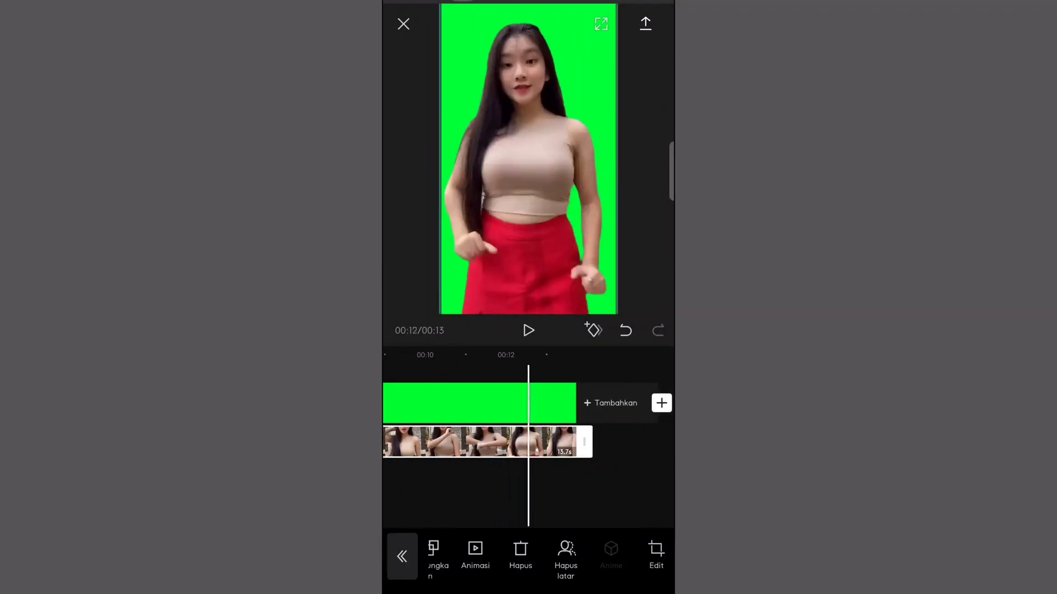
scroll(528, 440, left, 3)
scroll(529, 440, left, 2)
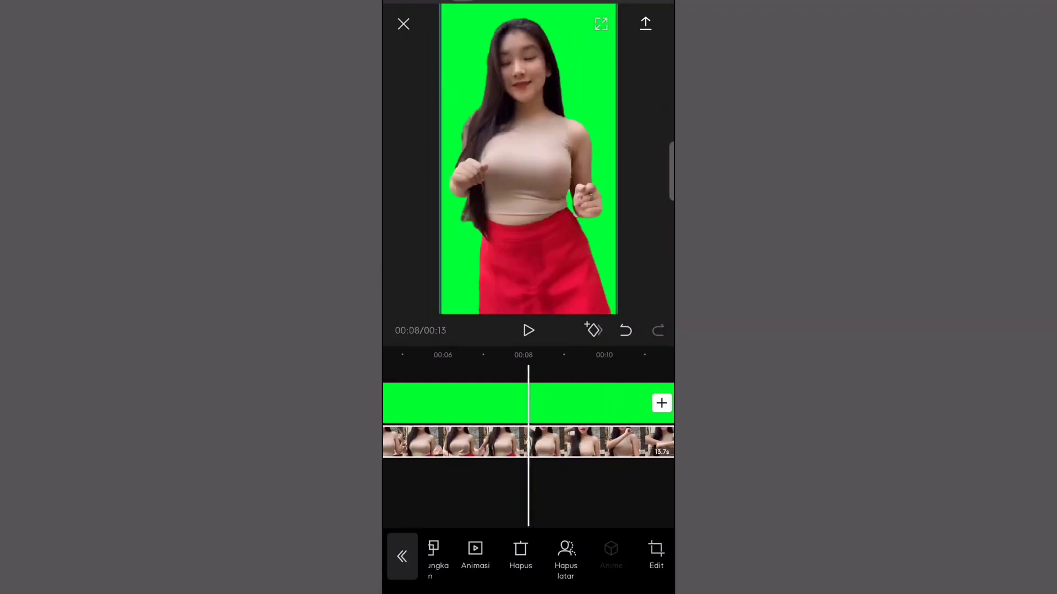
scroll(529, 440, left, 5)
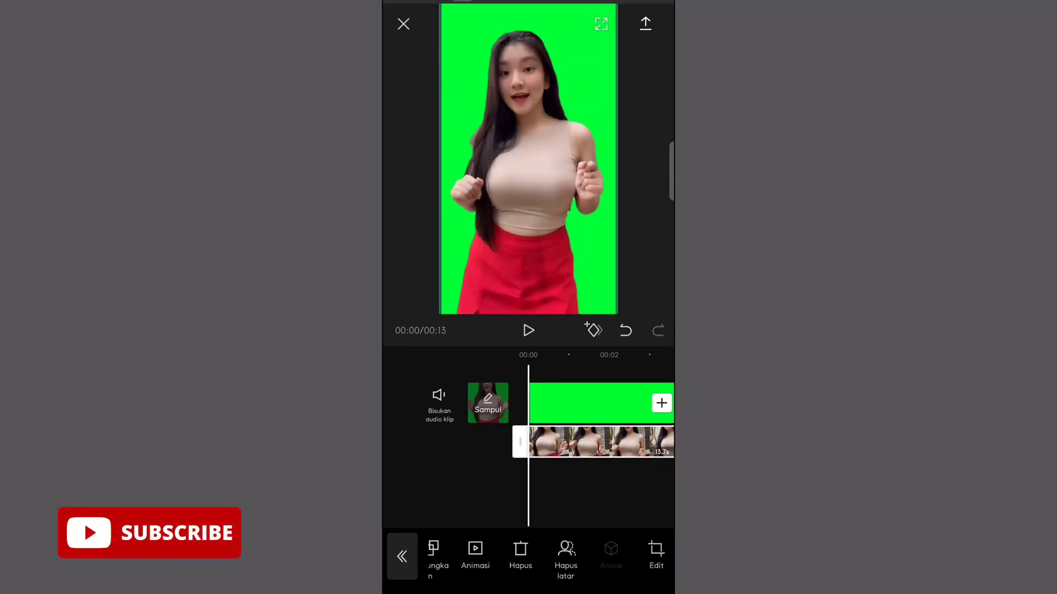
click(645, 23)
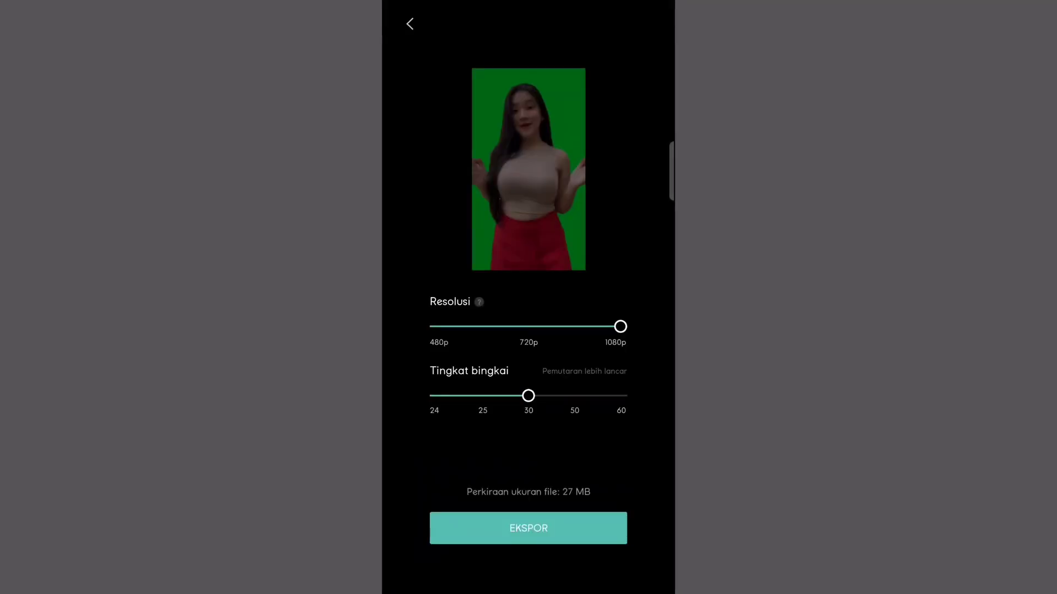
- Raise the frame rate to 60 fps and export the video at 1080p
drag(528, 396, 620, 396)
click(528, 528)
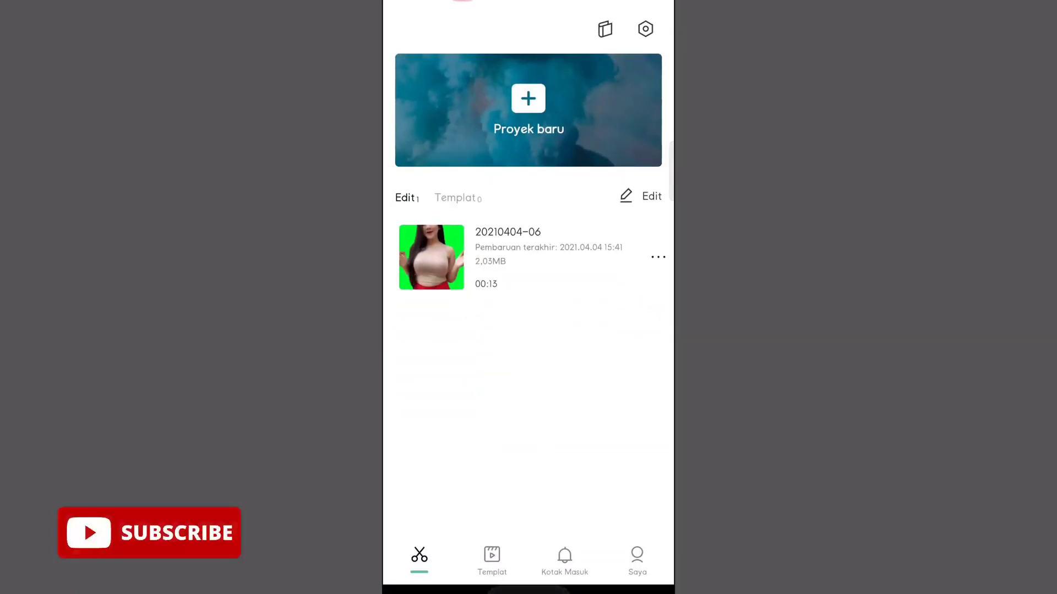
- Play the exported 00.13 green-screen dance video in Gallery
click(586, 564)
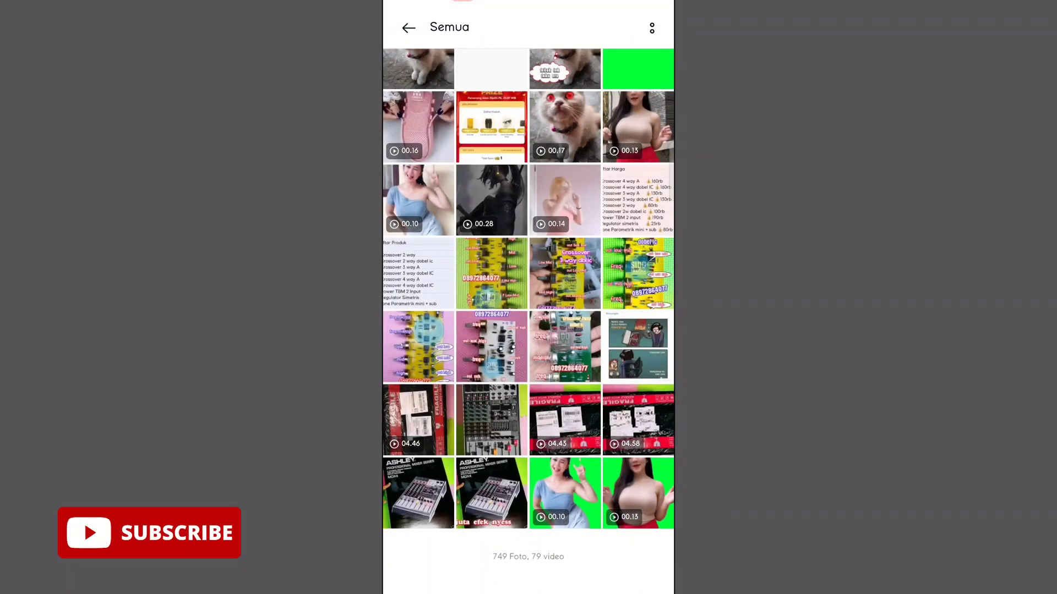
click(637, 493)
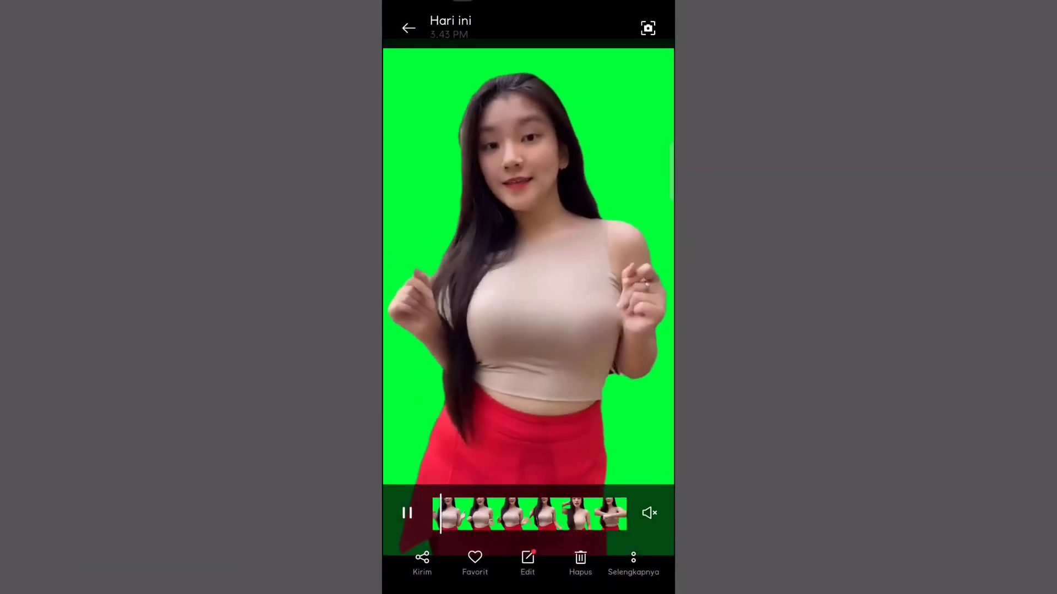